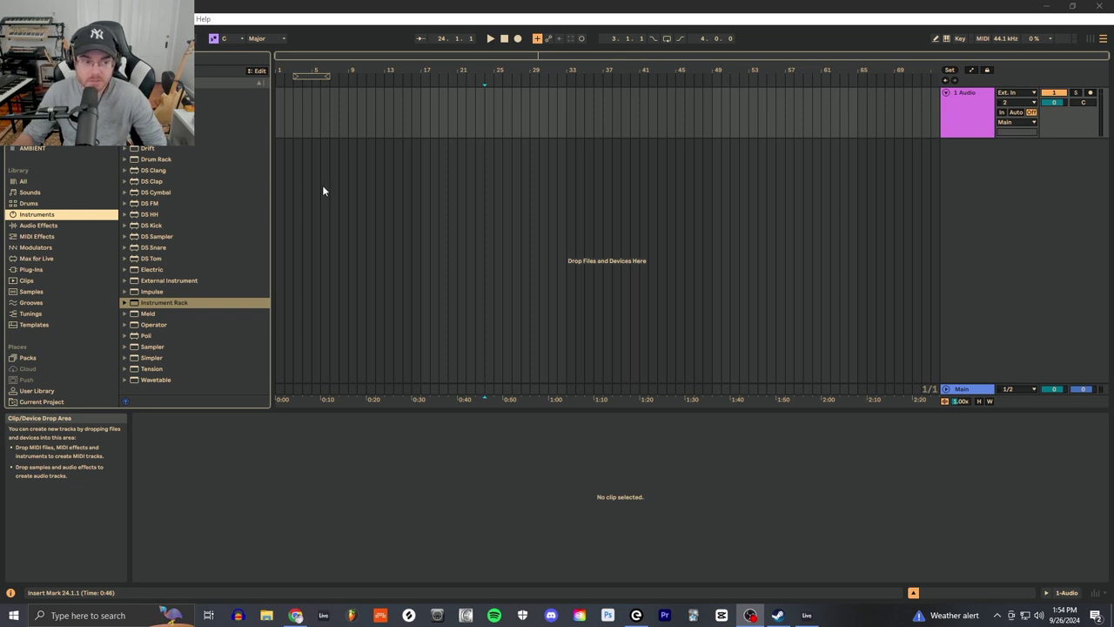
Load the Drift synth from the instruments browser onto a new MIDI track named Drift
{"action": "left_click", "coordinate": [87, 215]}
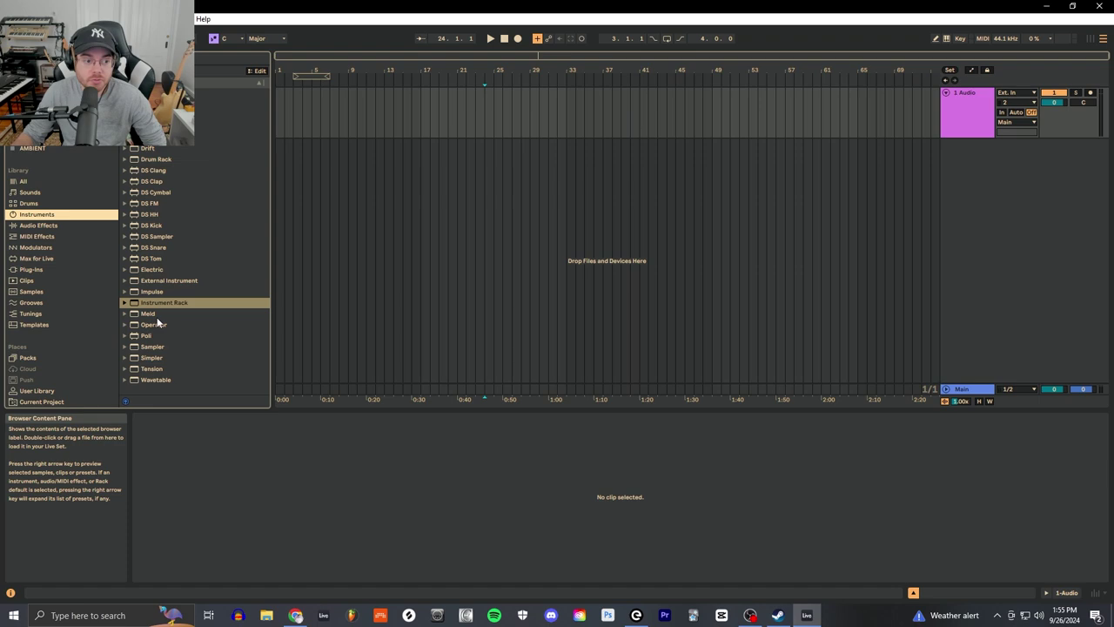
{"action": "left_click", "coordinate": [152, 150]}
{"action": "left_click_drag", "start_coordinate": [154, 150], "coordinate": [323, 172]}
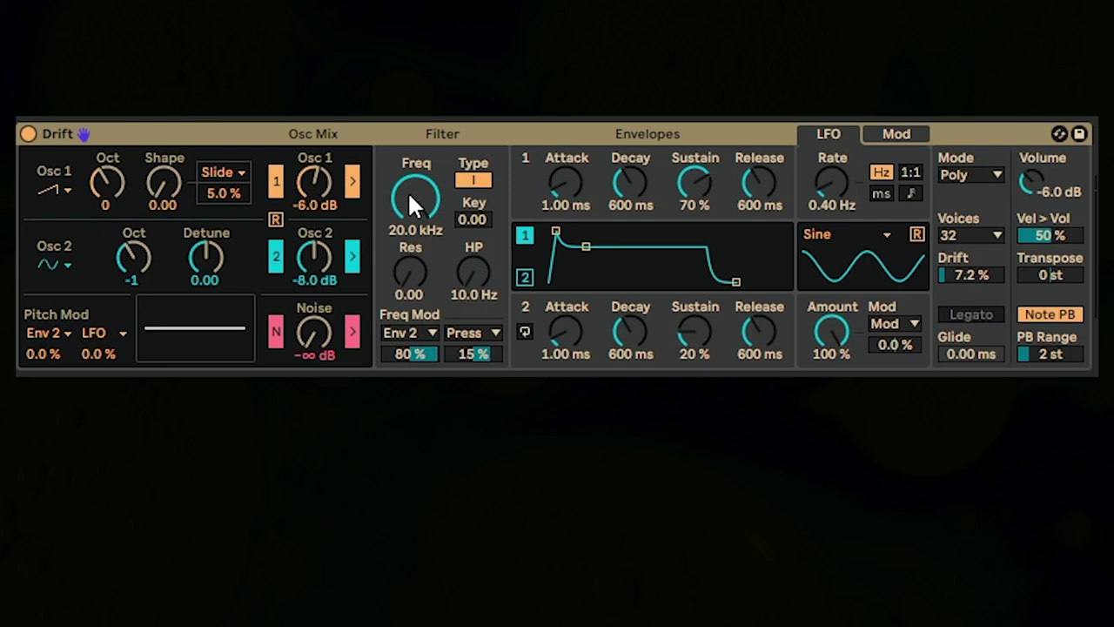
{"action": "mouse_move", "coordinate": [488, 240]}
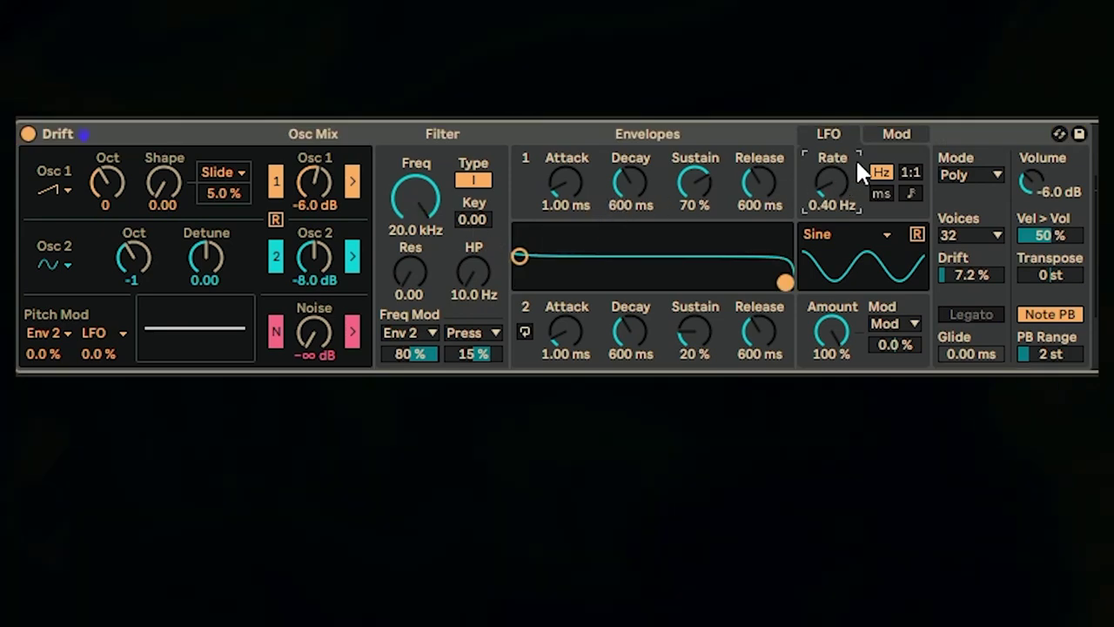
{"action": "mouse_move", "coordinate": [602, 162]}
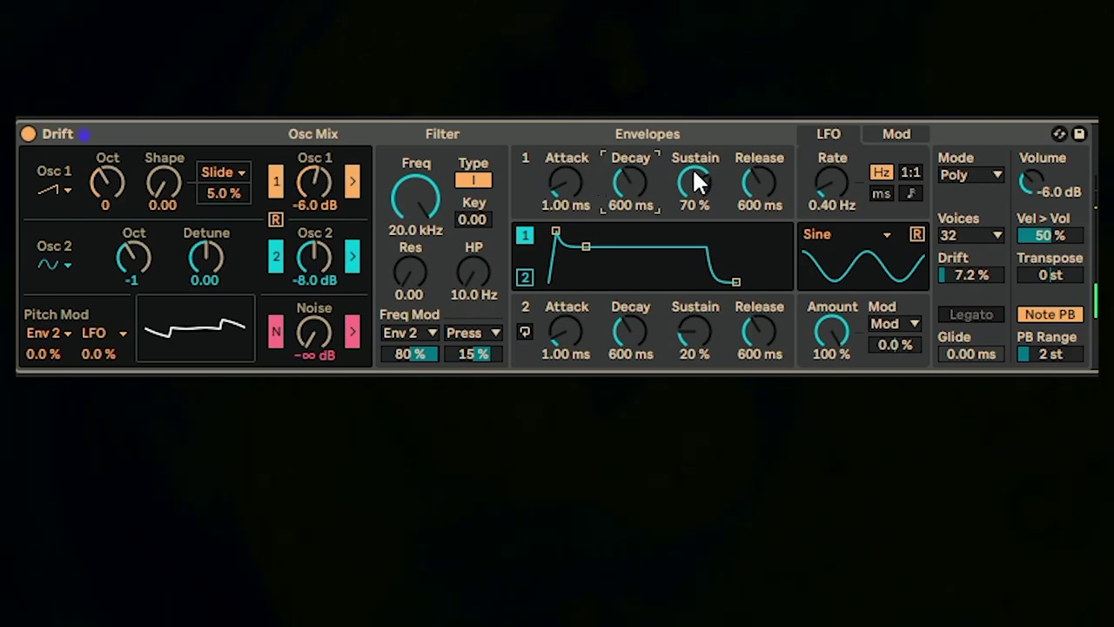
Drop Env 1 sustain to 0%, then set the envelope to 1.59 s decay and 247 ms attack
{"action": "left_click_drag", "start_coordinate": [694, 174], "coordinate": [693, 218]}
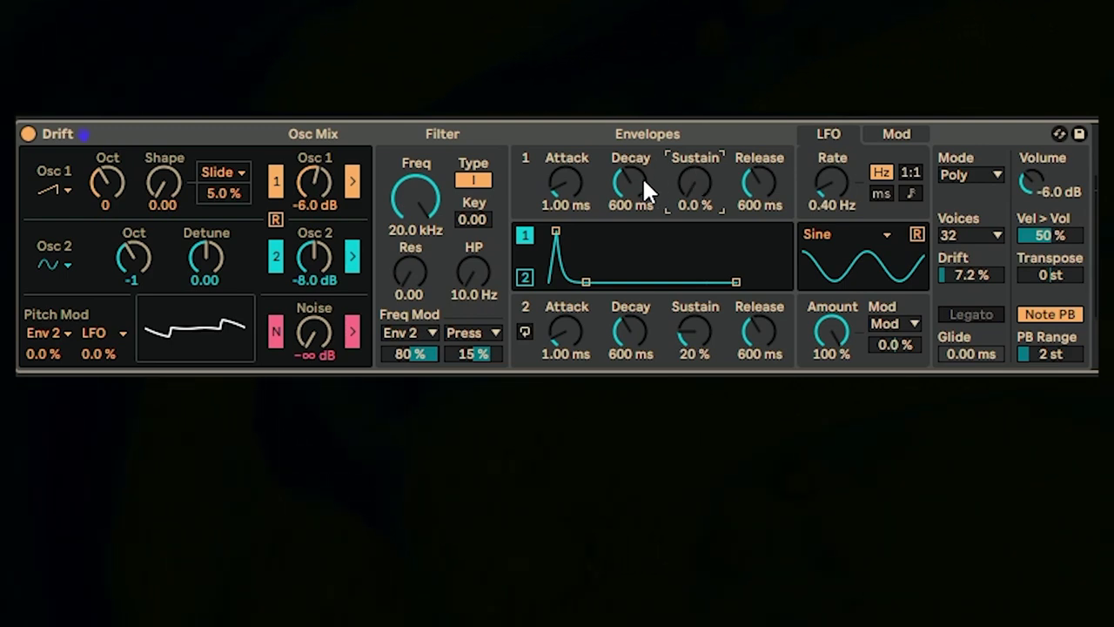
{"action": "left_click_drag", "start_coordinate": [642, 177], "coordinate": [641, 213]}
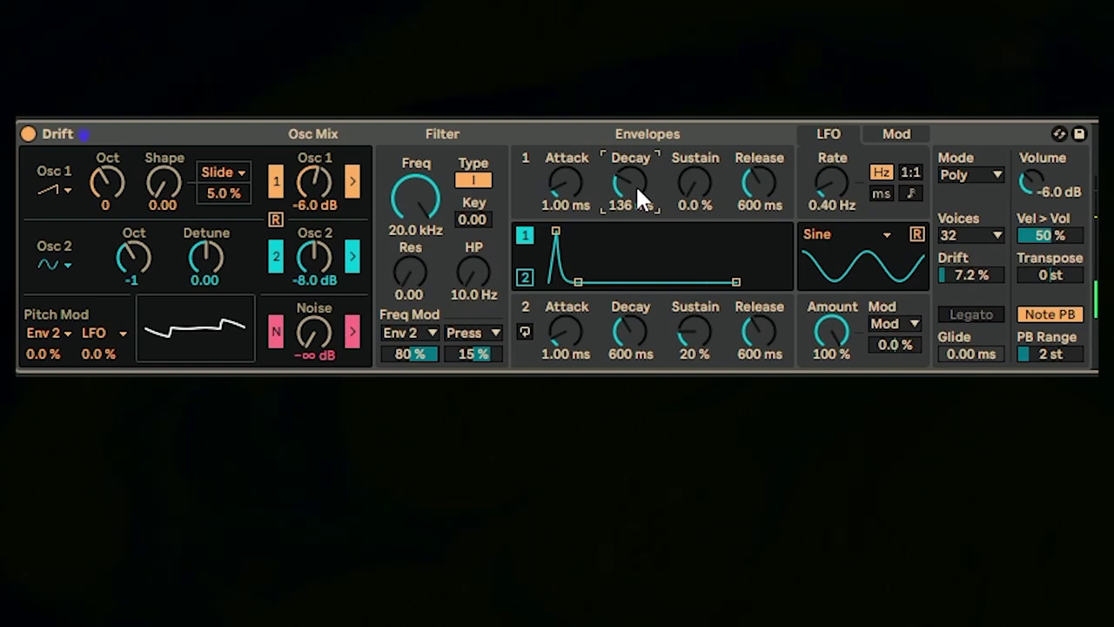
{"action": "left_click_drag", "start_coordinate": [639, 180], "coordinate": [639, 161]}
{"action": "left_click_drag", "start_coordinate": [588, 280], "coordinate": [602, 262]}
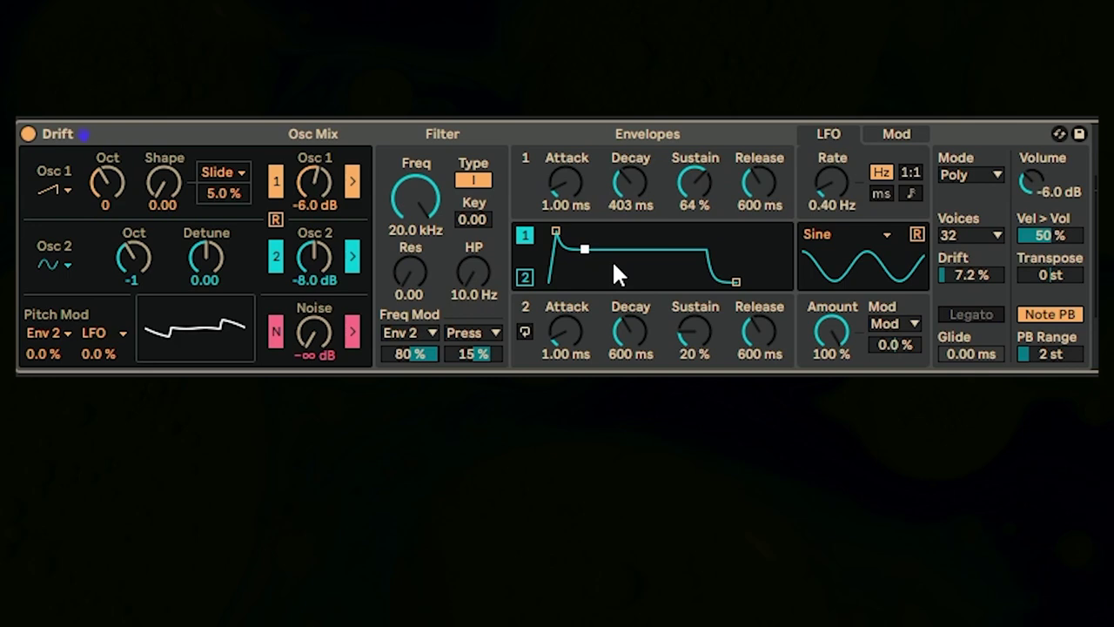
{"action": "left_click_drag", "start_coordinate": [584, 249], "coordinate": [578, 282]}
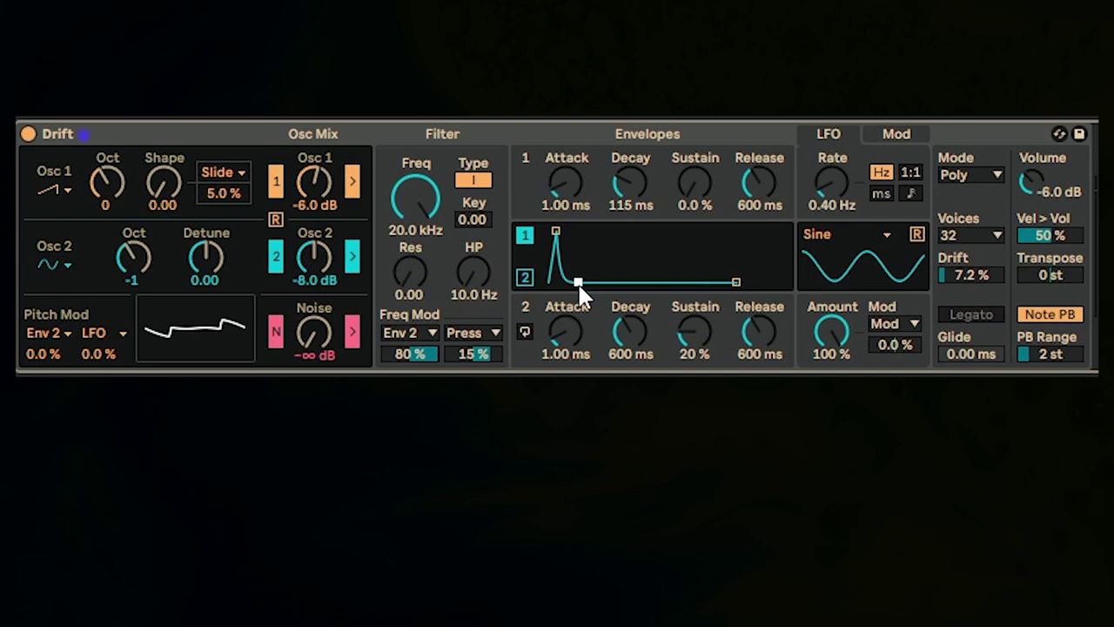
{"action": "left_click_drag", "start_coordinate": [578, 282], "coordinate": [594, 282]}
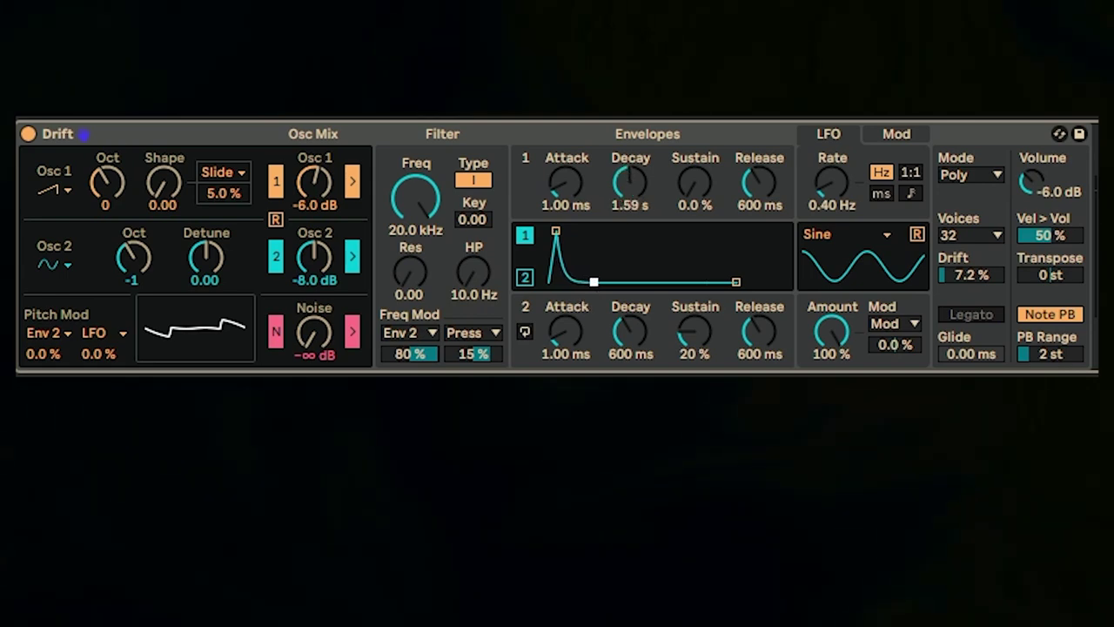
{"action": "left_click_drag", "start_coordinate": [553, 231], "coordinate": [589, 231]}
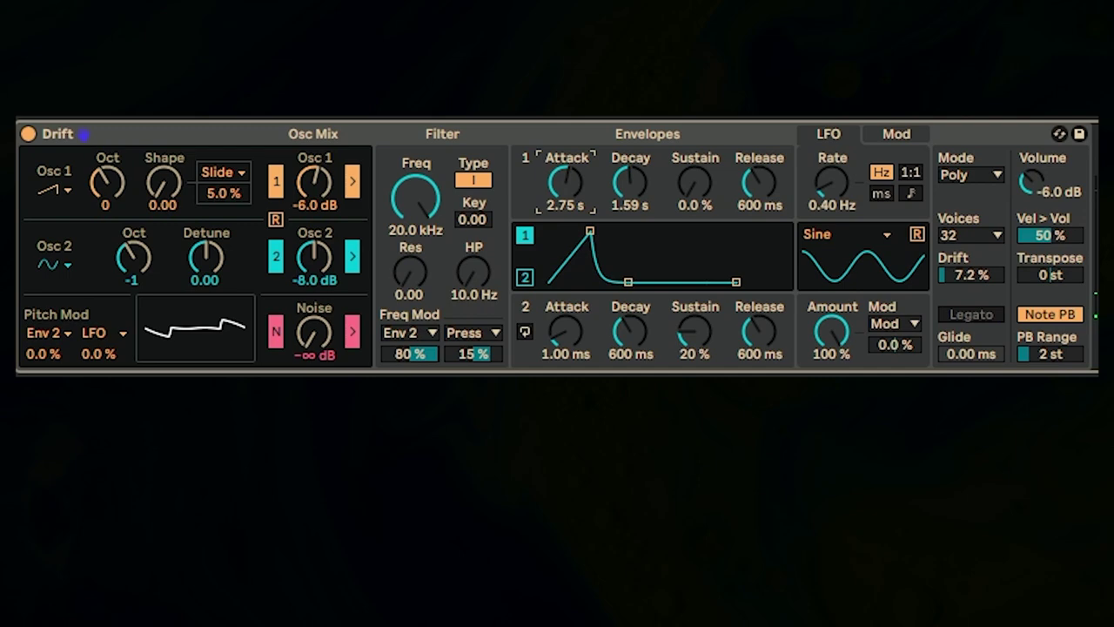
Lengthen Env 1 attack to 3.41 s and its release to 5.46 s for a pad sound
{"action": "mouse_move", "coordinate": [589, 230]}
{"action": "left_mouse_down"}
{"action": "mouse_move", "coordinate": [555, 231]}
{"action": "mouse_move", "coordinate": [591, 231]}
{"action": "left_mouse_up"}
{"action": "left_click_drag", "start_coordinate": [744, 206], "coordinate": [744, 157]}
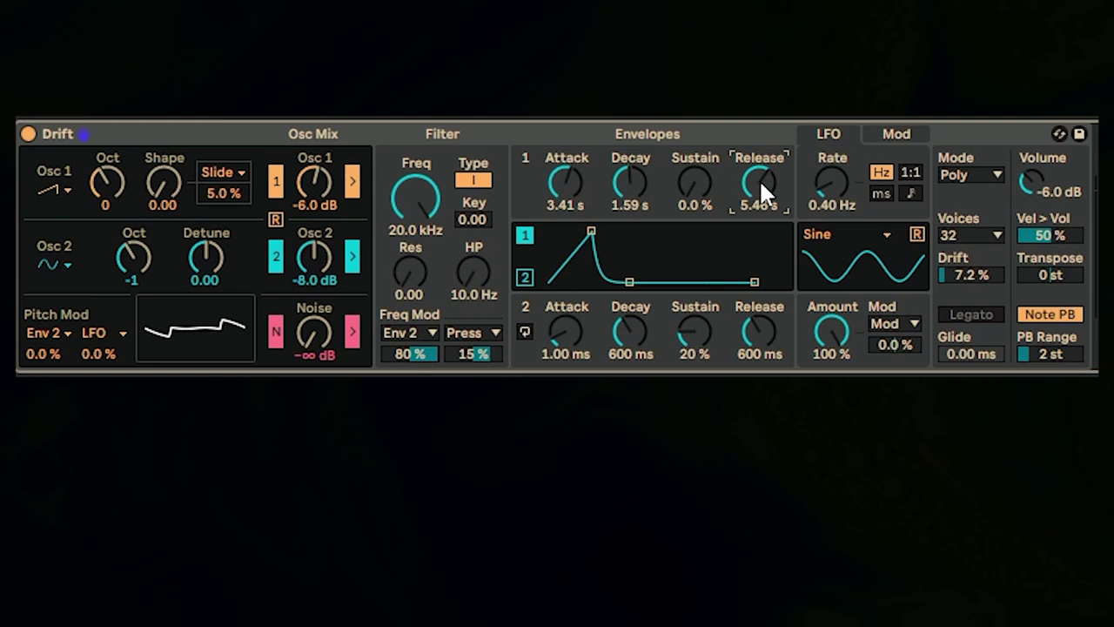
Switch Drift to Mono voice mode, raise Env 1 sustain to 100% and lower the filter cutoff
{"action": "left_click", "coordinate": [973, 174]}
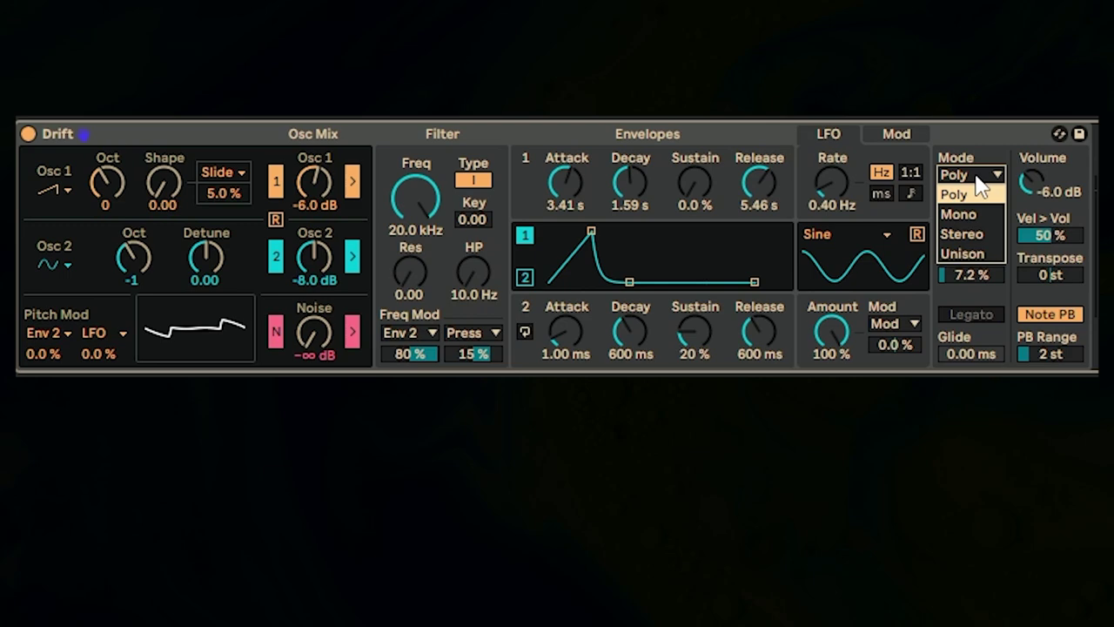
{"action": "left_click", "coordinate": [971, 215]}
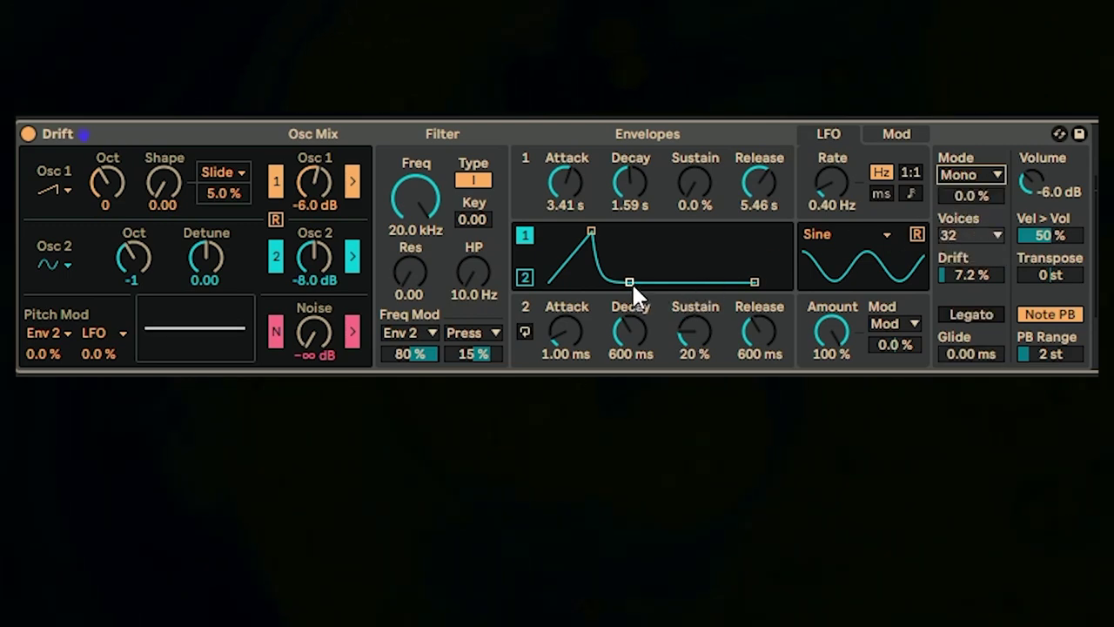
{"action": "left_click_drag", "start_coordinate": [630, 283], "coordinate": [556, 231]}
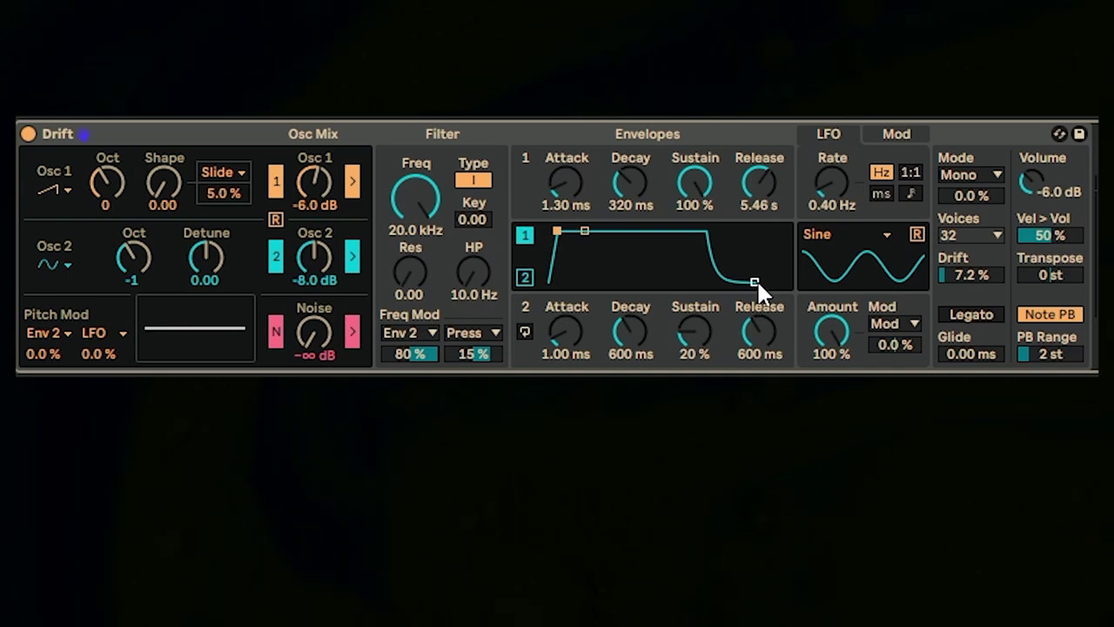
{"action": "left_click_drag", "start_coordinate": [416, 196], "coordinate": [416, 268]}
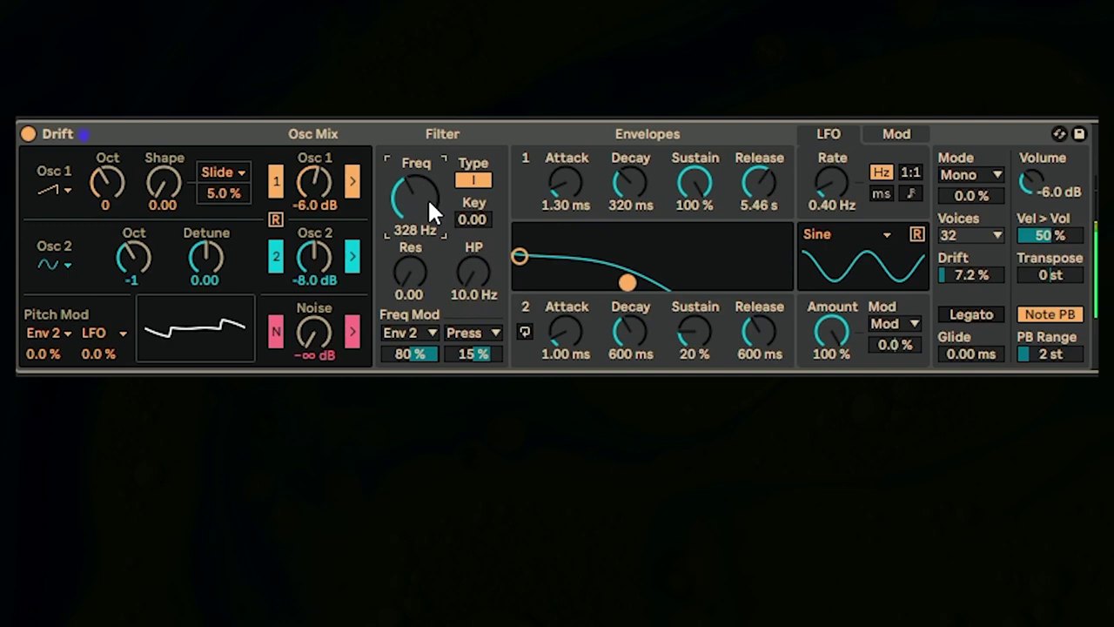
Shorten Env 1 release to 359 ms and attack to 0.47 ms
{"action": "left_click", "coordinate": [661, 181]}
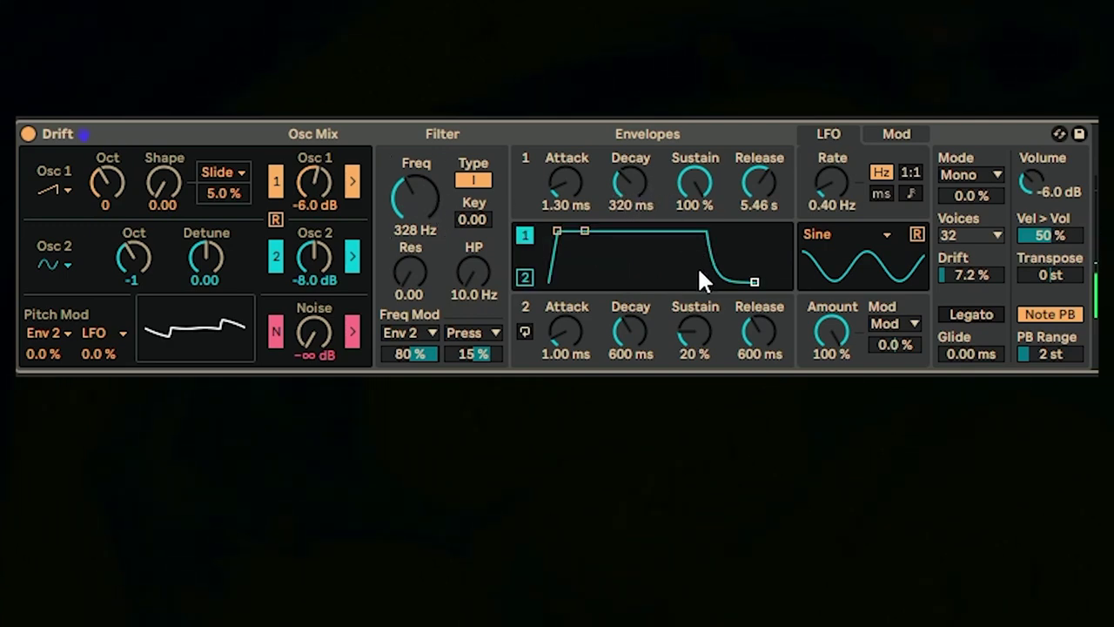
{"action": "left_click_drag", "start_coordinate": [754, 281], "coordinate": [732, 282]}
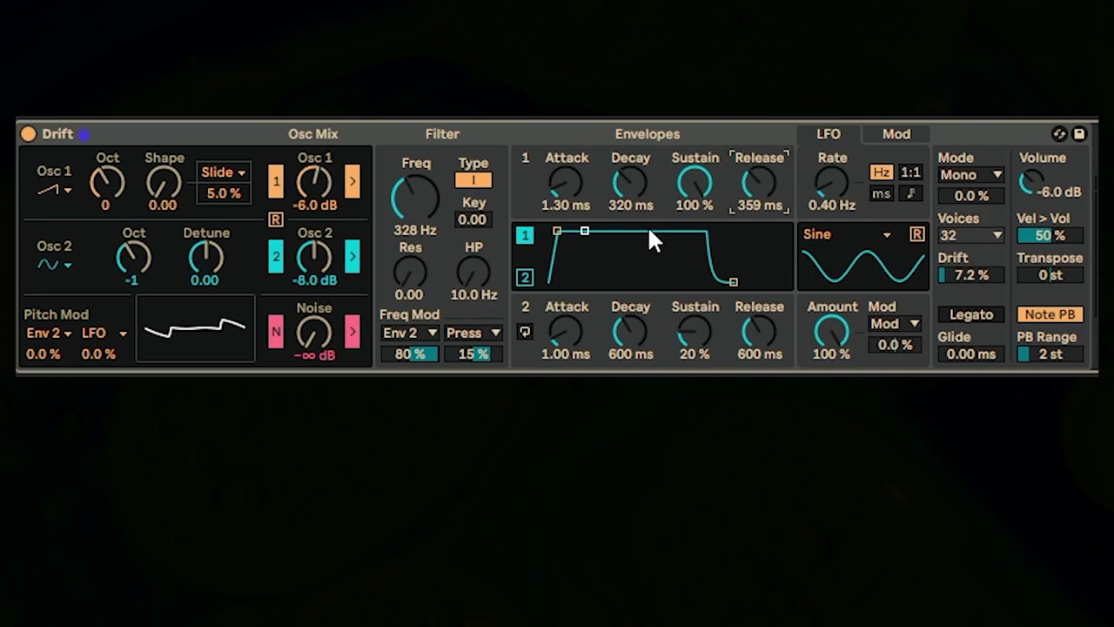
{"action": "left_click_drag", "start_coordinate": [567, 180], "coordinate": [567, 196]}
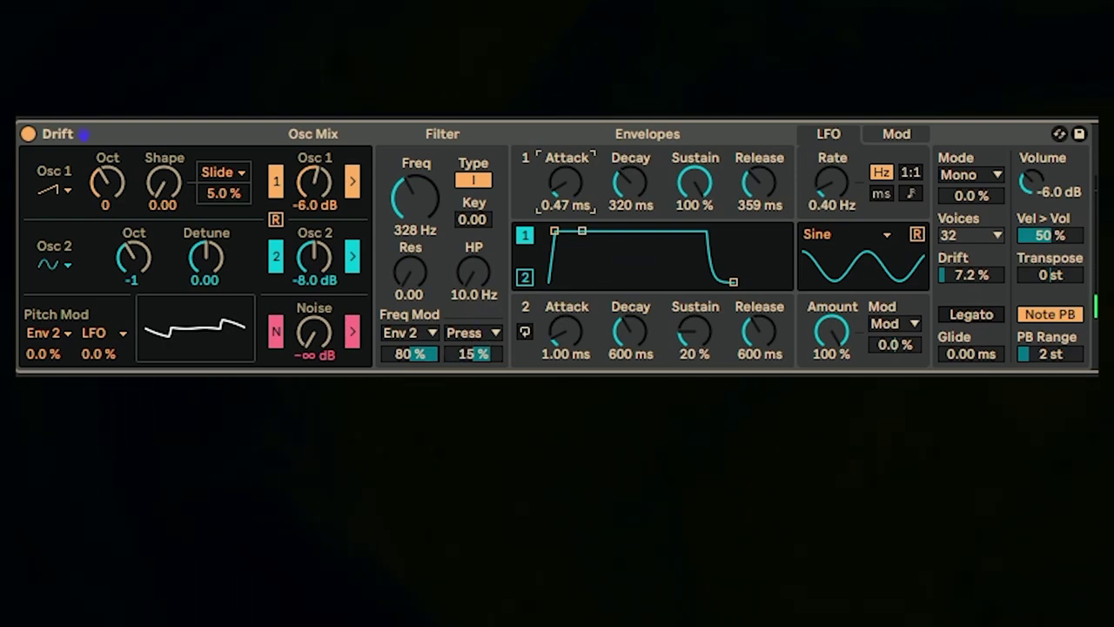
Zero the filter's Freq Mod and Press amounts, set Mono to about 84%, and raise cutoff to 12.2 kHz
{"action": "double_click", "coordinate": [409, 353]}
{"action": "double_click", "coordinate": [486, 353]}
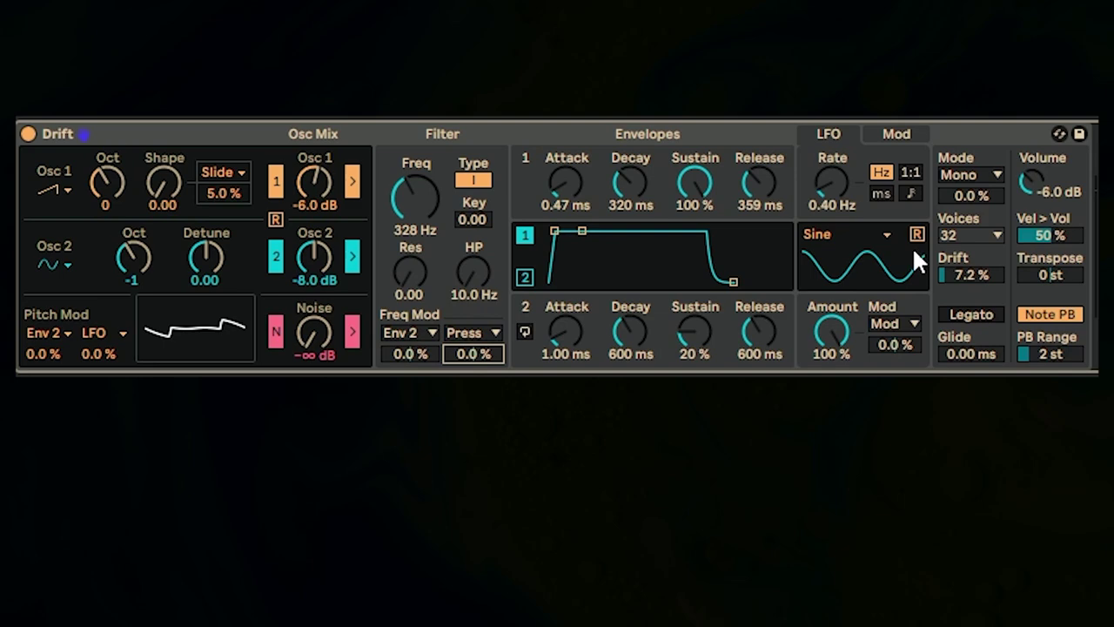
{"action": "left_click_drag", "start_coordinate": [970, 195], "coordinate": [970, 127]}
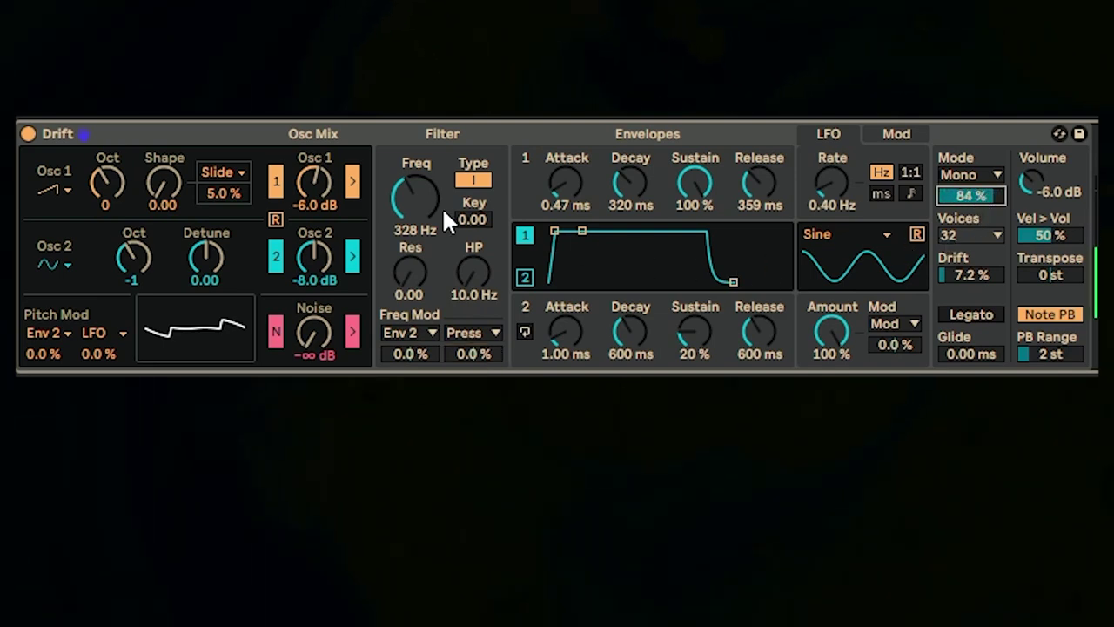
{"action": "left_click_drag", "start_coordinate": [442, 206], "coordinate": [442, 122]}
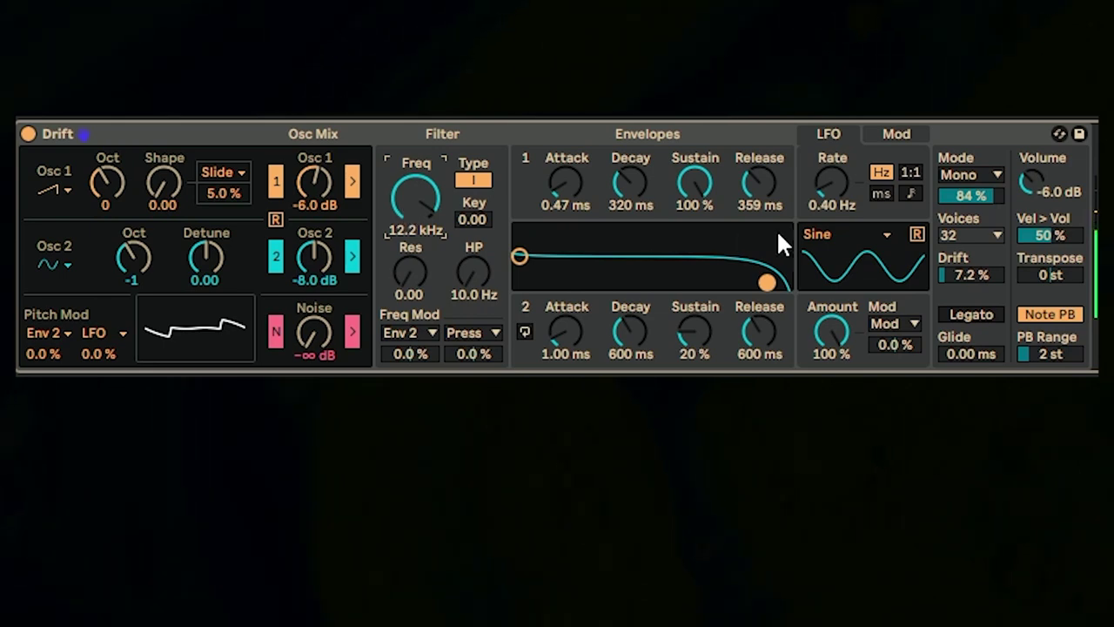
Enable Legato with a 467 ms glide time
{"action": "left_click", "coordinate": [986, 316]}
{"action": "left_click_drag", "start_coordinate": [970, 354], "coordinate": [970, 288]}
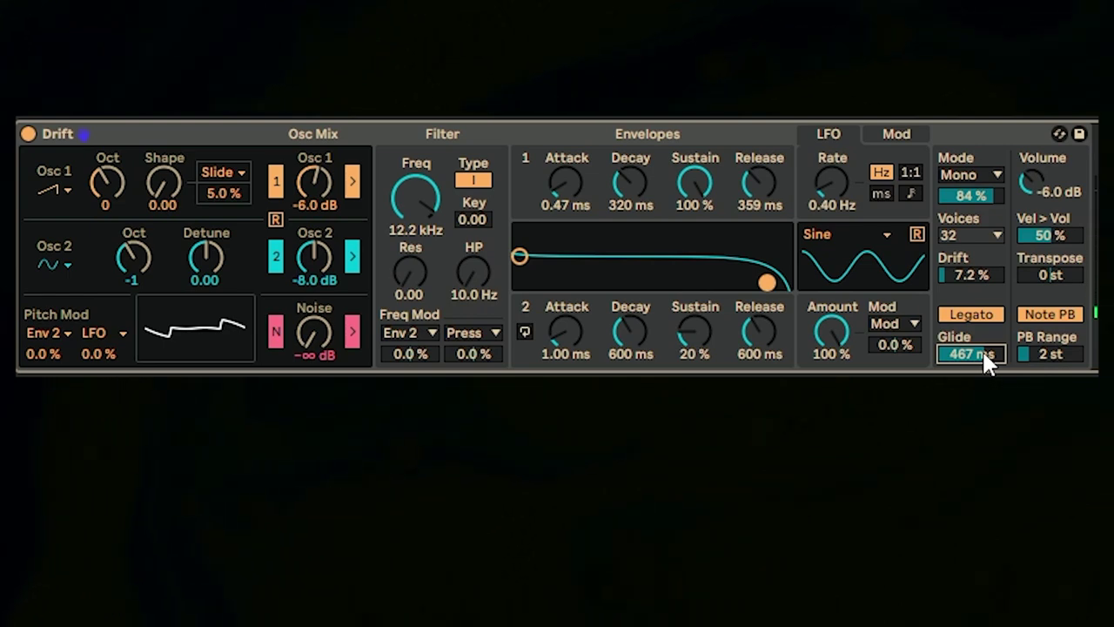
{"action": "left_click", "coordinate": [672, 164]}
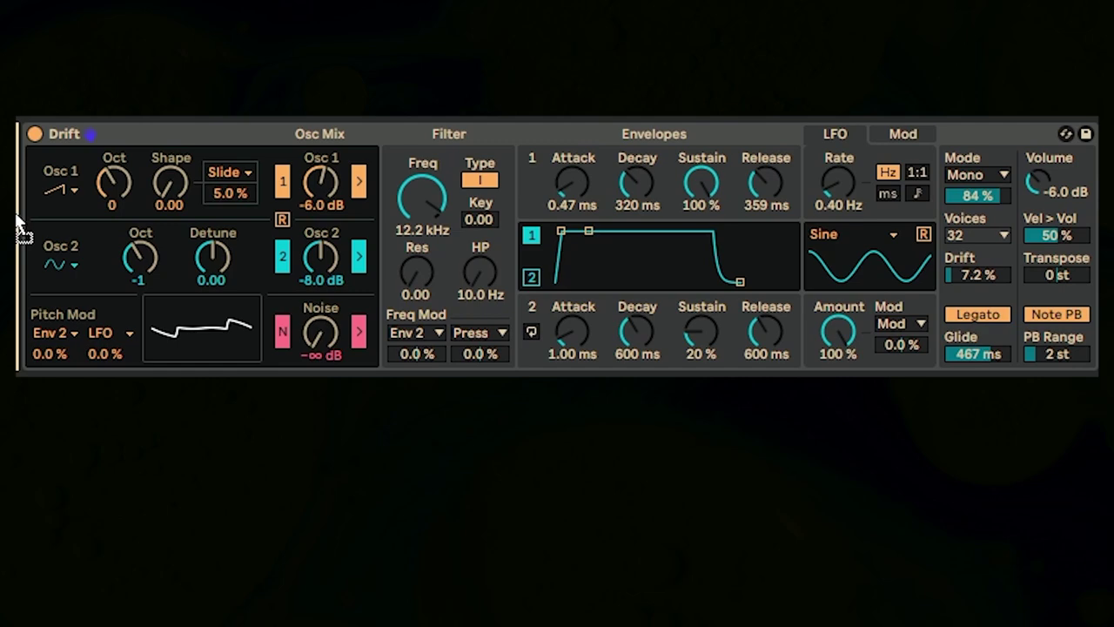
Insert an Arpeggiator before Drift and change its rate from 1/8 to 1/16
{"action": "left_click_drag", "start_coordinate": [17, 224], "coordinate": [18, 224]}
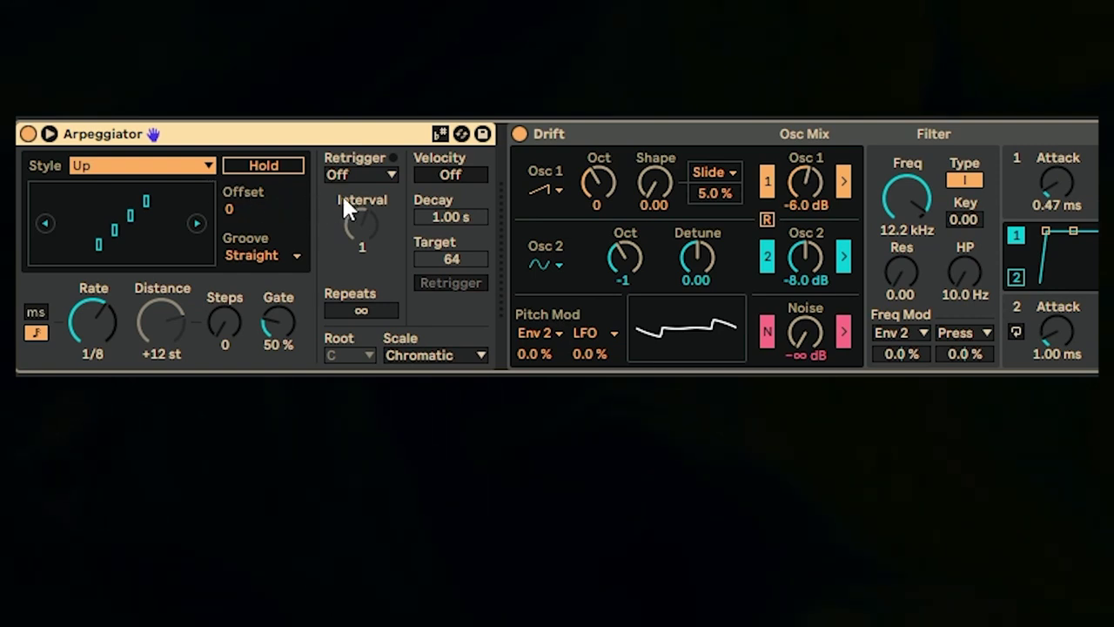
{"action": "mouse_move", "coordinate": [100, 311]}
{"action": "left_mouse_down"}
{"action": "mouse_move", "coordinate": [99, 326]}
{"action": "mouse_move", "coordinate": [99, 300]}
{"action": "left_mouse_up"}
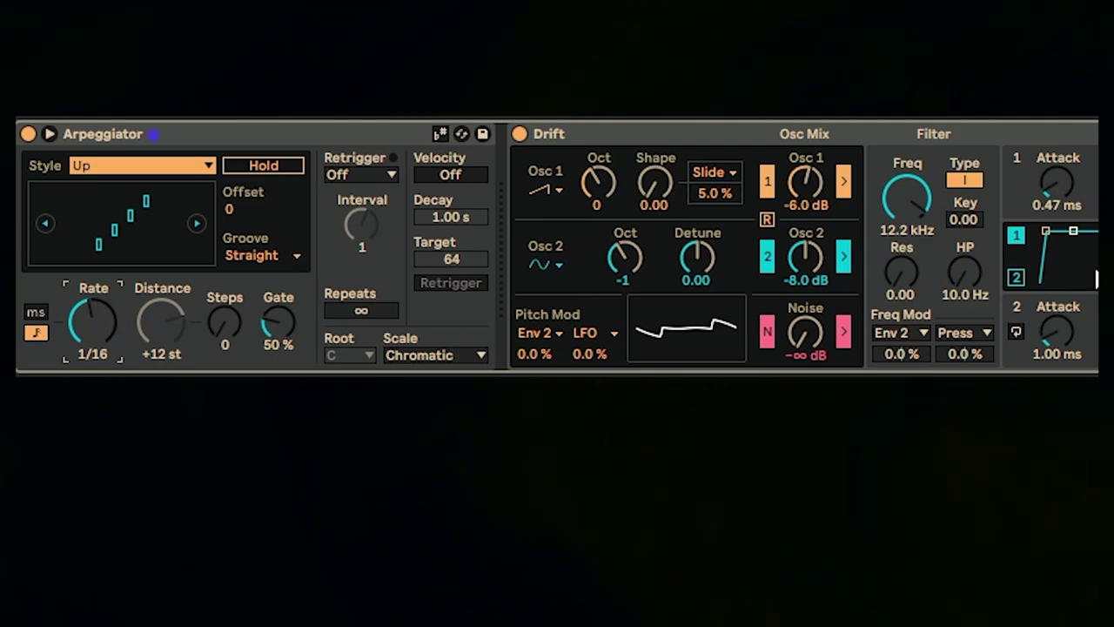
{"action": "scroll", "coordinate": [880, 250], "scroll_direction": "right", "scroll_amount": 5}
{"action": "scroll", "coordinate": [881, 251], "scroll_direction": "right", "scroll_amount": 5}
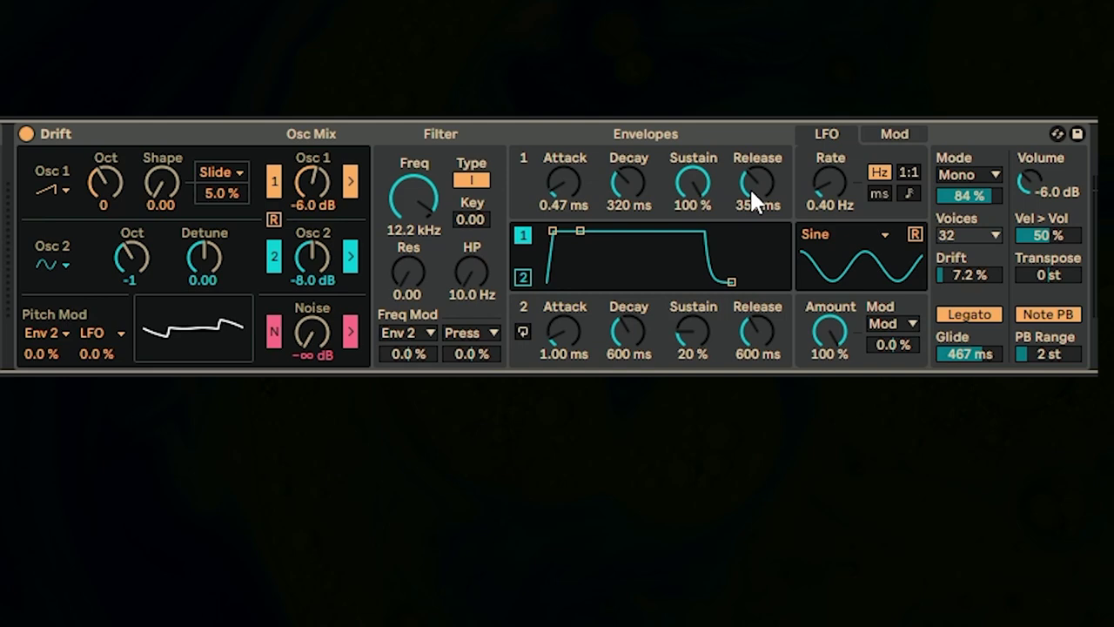
Set Env 1 sustain to 0% and stretch its decay out to 7.45 s
{"action": "left_click_drag", "start_coordinate": [682, 188], "coordinate": [682, 270]}
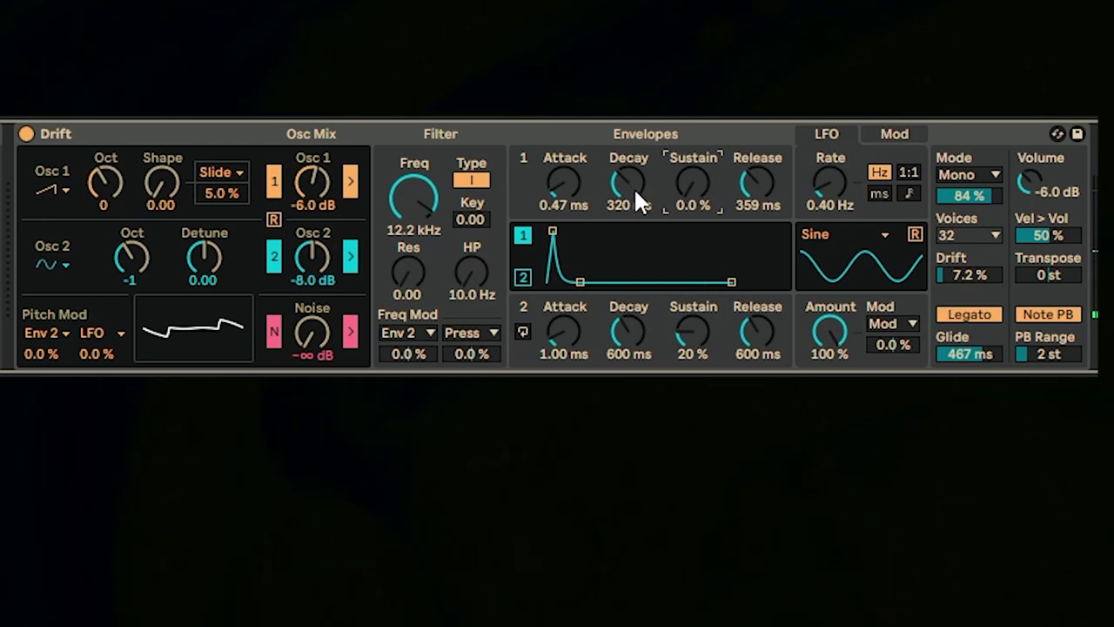
{"action": "mouse_move", "coordinate": [633, 187]}
{"action": "left_mouse_down"}
{"action": "mouse_move", "coordinate": [633, 240]}
{"action": "mouse_move", "coordinate": [633, 206]}
{"action": "left_mouse_up"}
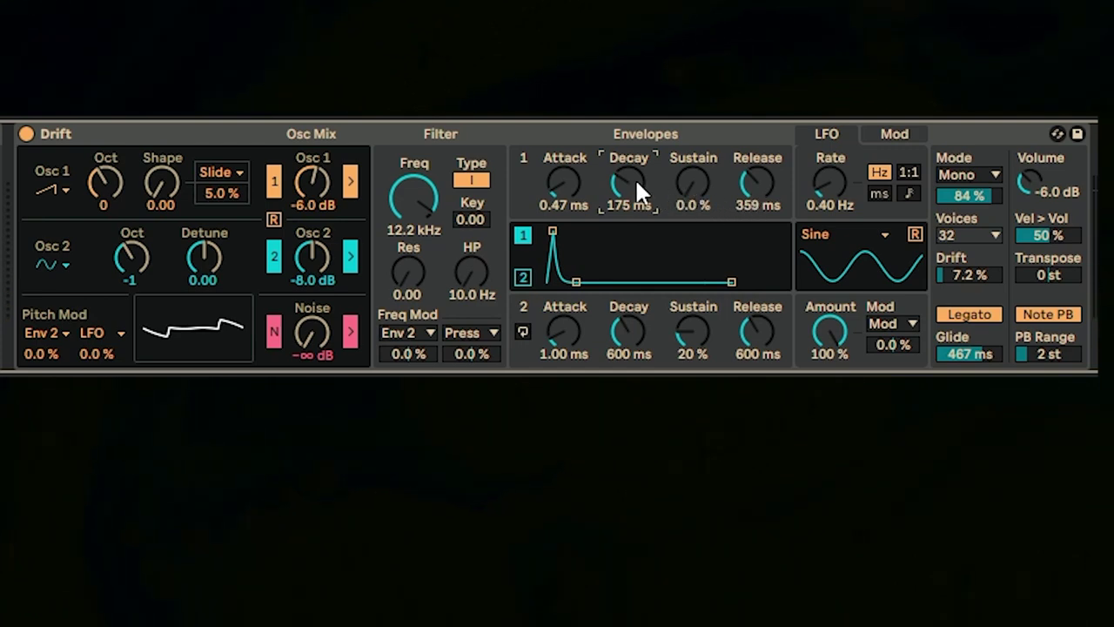
{"action": "left_click_drag", "start_coordinate": [635, 177], "coordinate": [634, 129]}
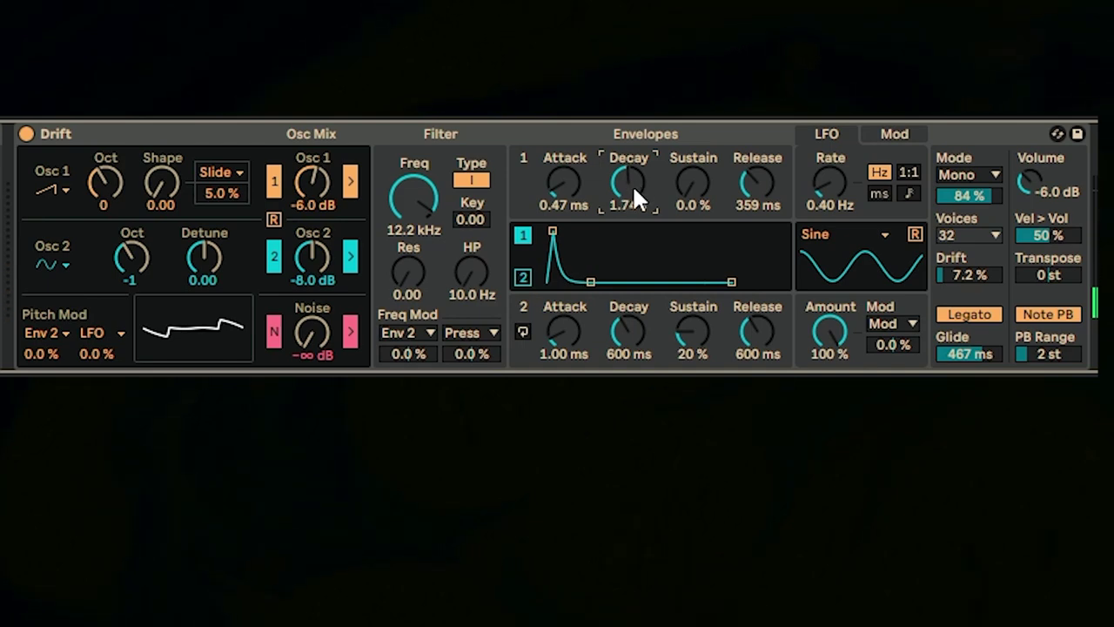
{"action": "left_click_drag", "start_coordinate": [631, 183], "coordinate": [632, 136]}
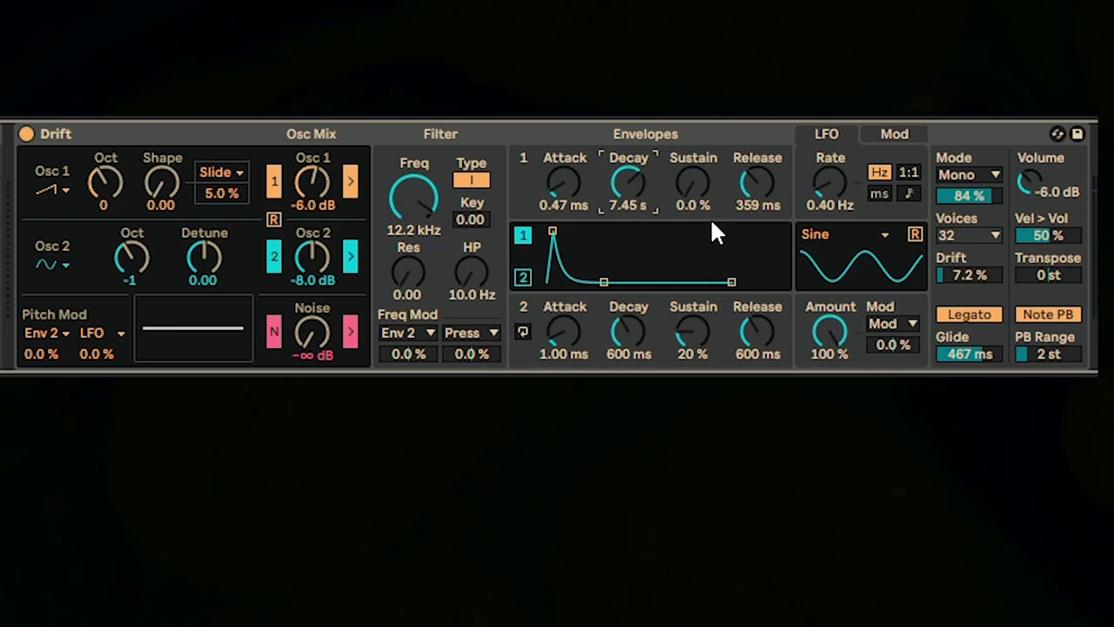
Switch Drift's voice mode to Poly and set Env 1 decay to 11.2 s and release to 3.42 s
{"action": "left_click", "coordinate": [992, 170]}
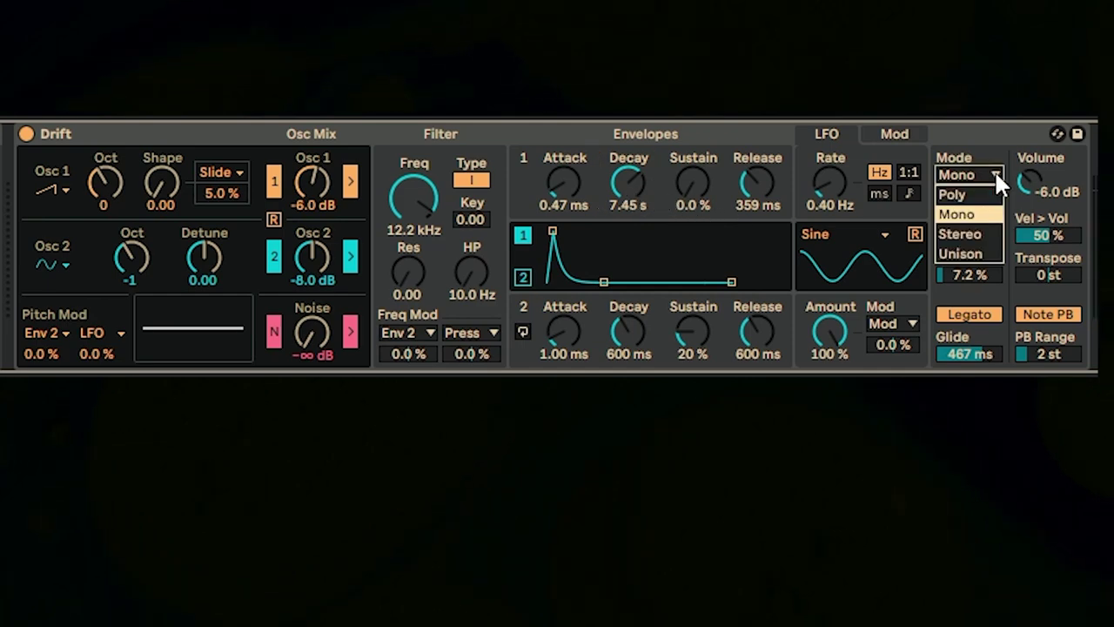
{"action": "left_click", "coordinate": [987, 193]}
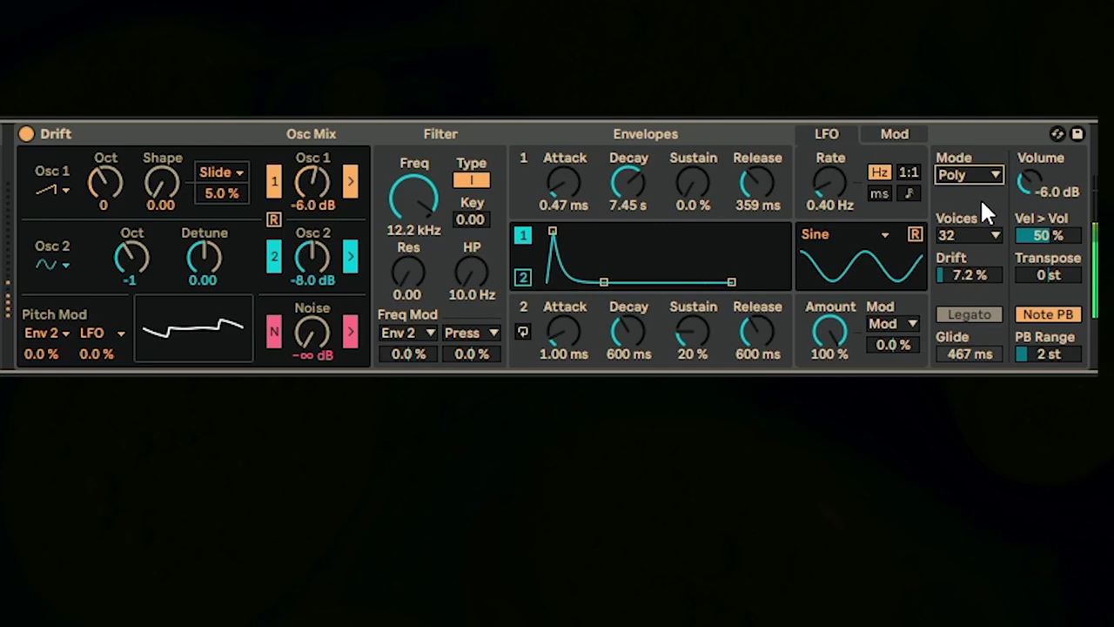
{"action": "left_click_drag", "start_coordinate": [629, 173], "coordinate": [630, 148]}
{"action": "left_click_drag", "start_coordinate": [735, 198], "coordinate": [735, 170]}
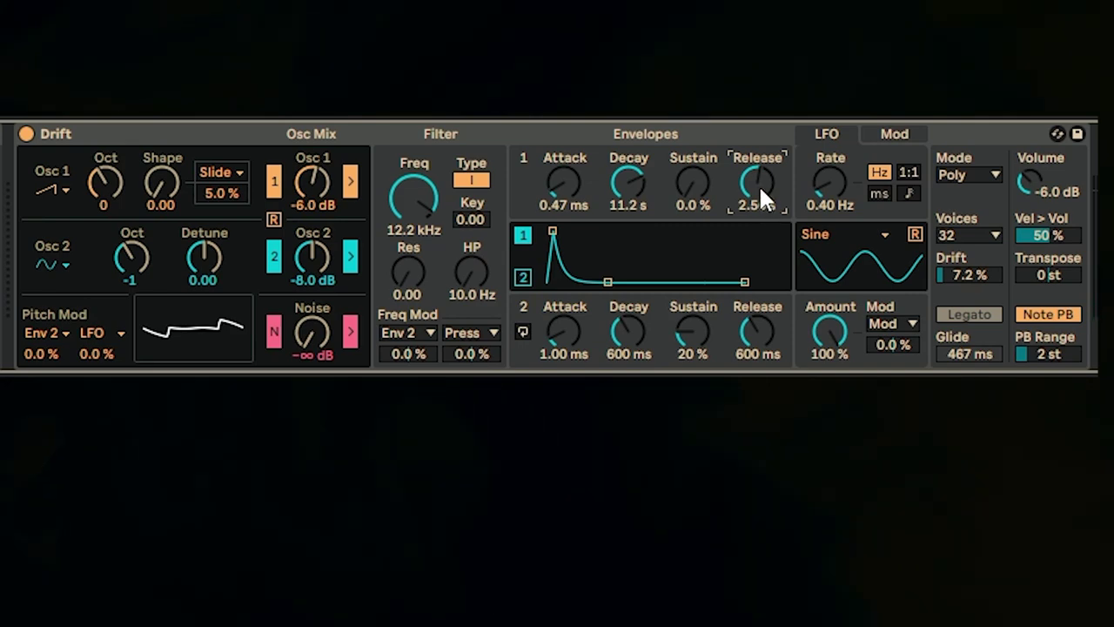
{"action": "left_click_drag", "start_coordinate": [759, 185], "coordinate": [759, 169]}
Check the Mod matrix, then return to Drift's LFO panel showing the 0.40 Hz sine
{"action": "left_click", "coordinate": [879, 134]}
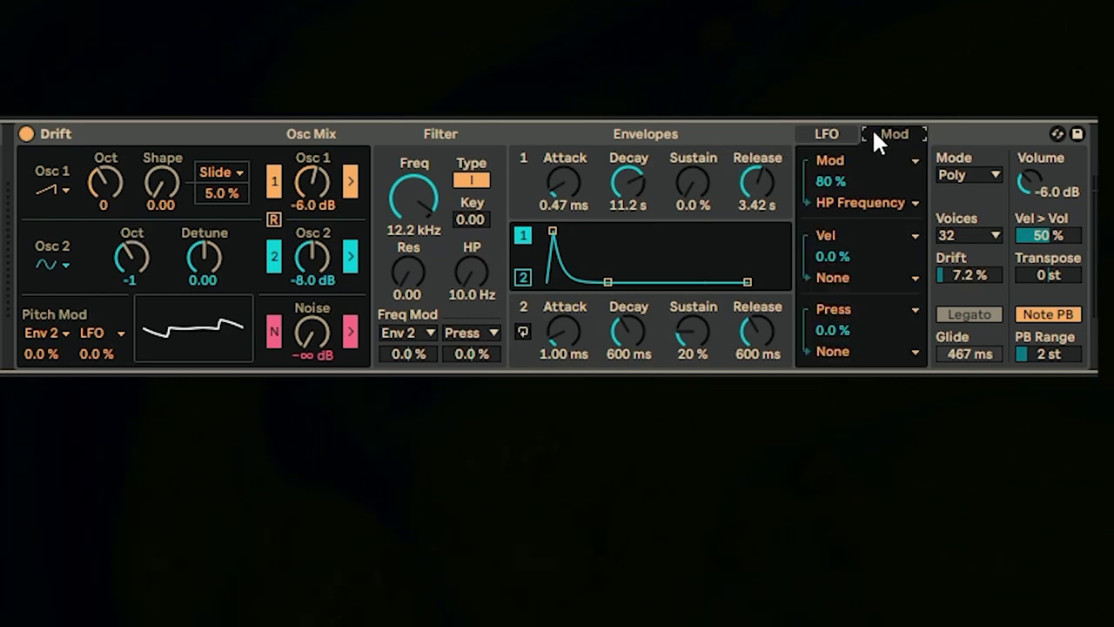
{"action": "left_click", "coordinate": [823, 137]}
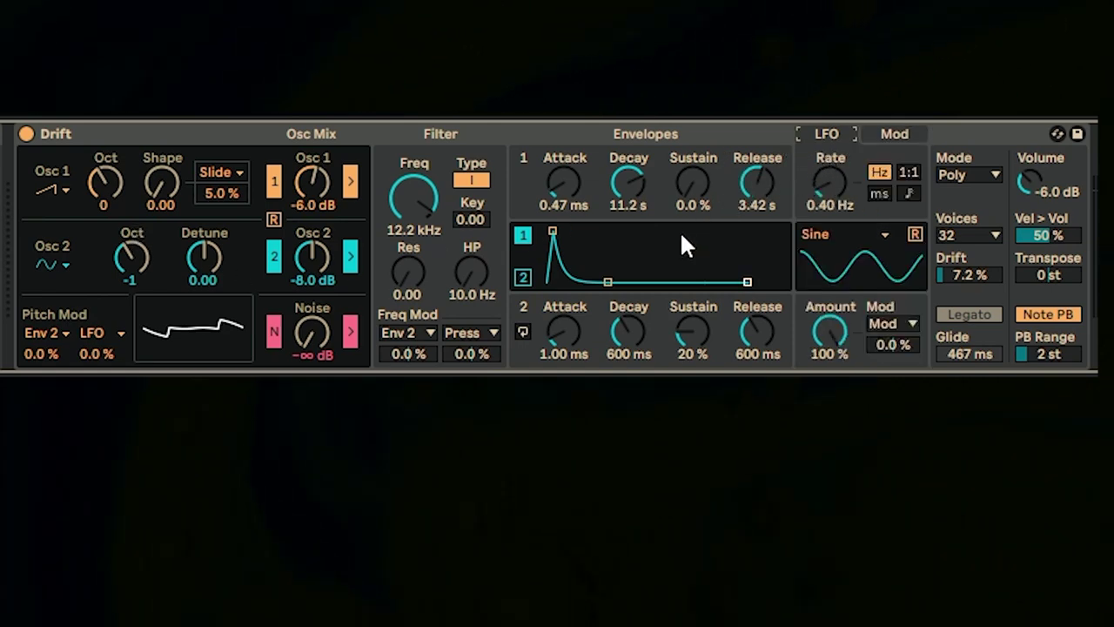